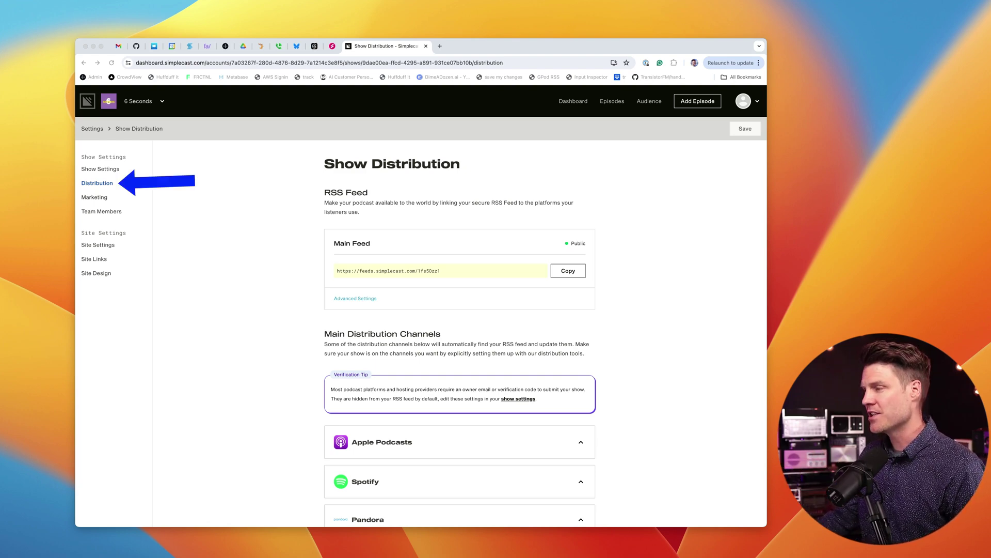
Copy the 6 Seconds Main Feed URL in Simplecast and switch to the Transistor dashboard
click(338, 283)
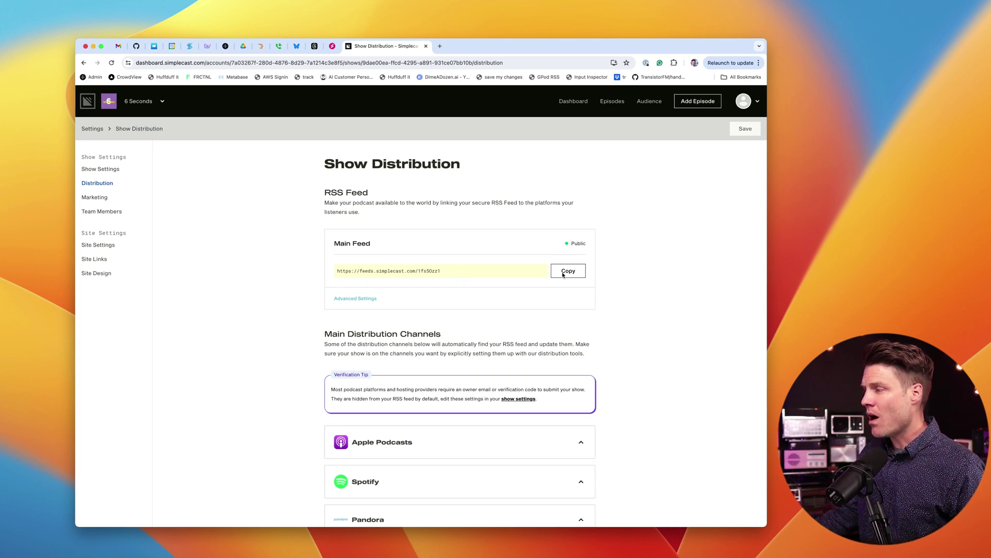
click(585, 276)
click(585, 275)
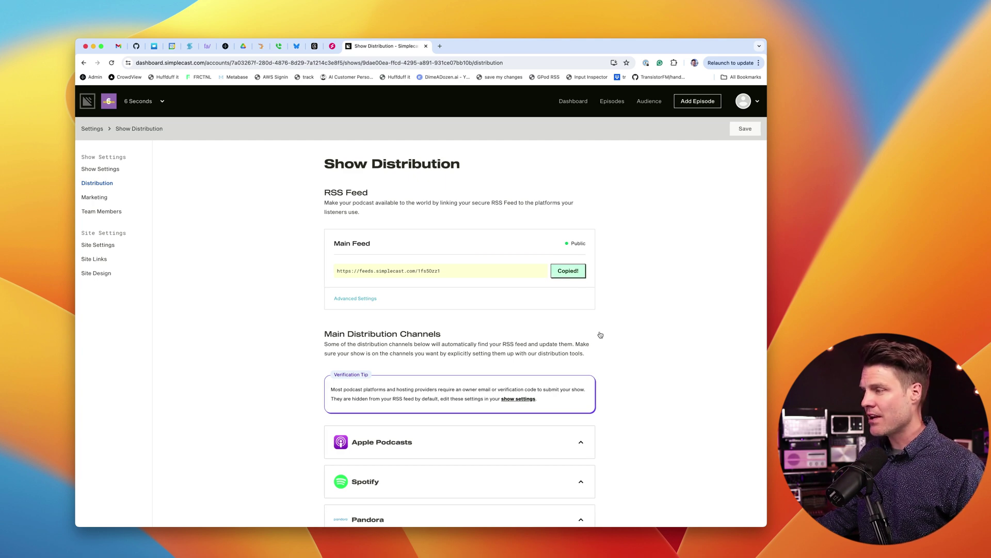
click(226, 46)
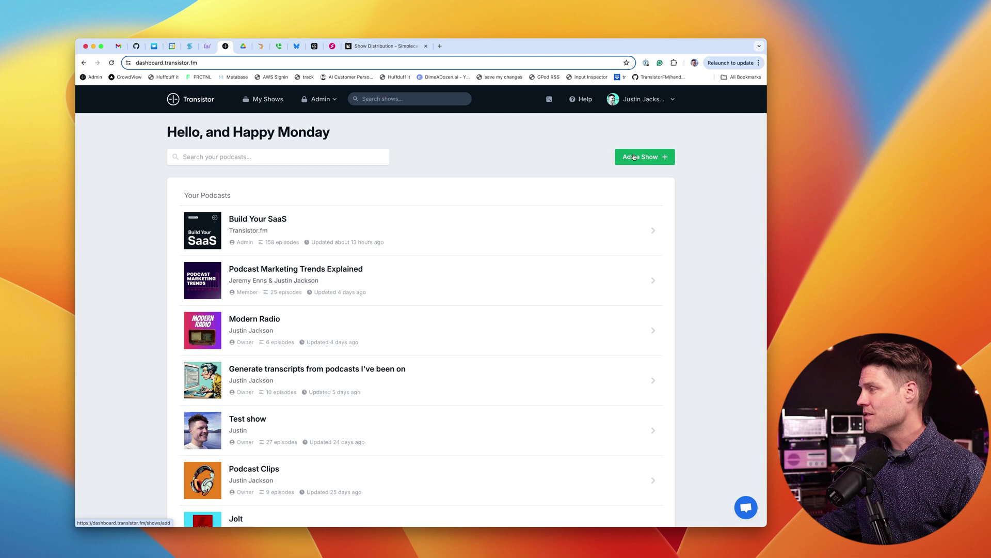
Start adding a show in Transistor and search Apple Podcasts for '6 seconds'
click(565, 151)
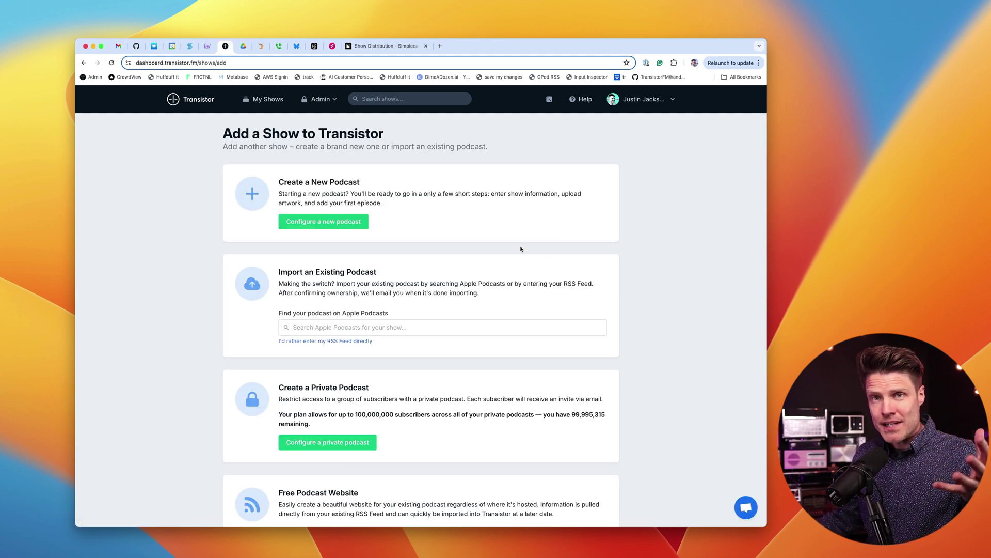
scroll(490, 286, down, 3)
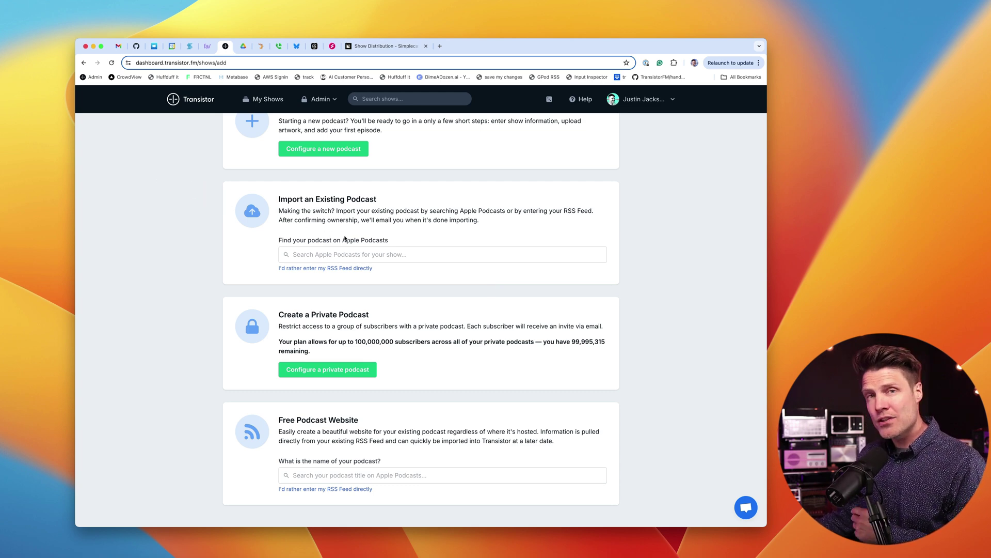
click(336, 253)
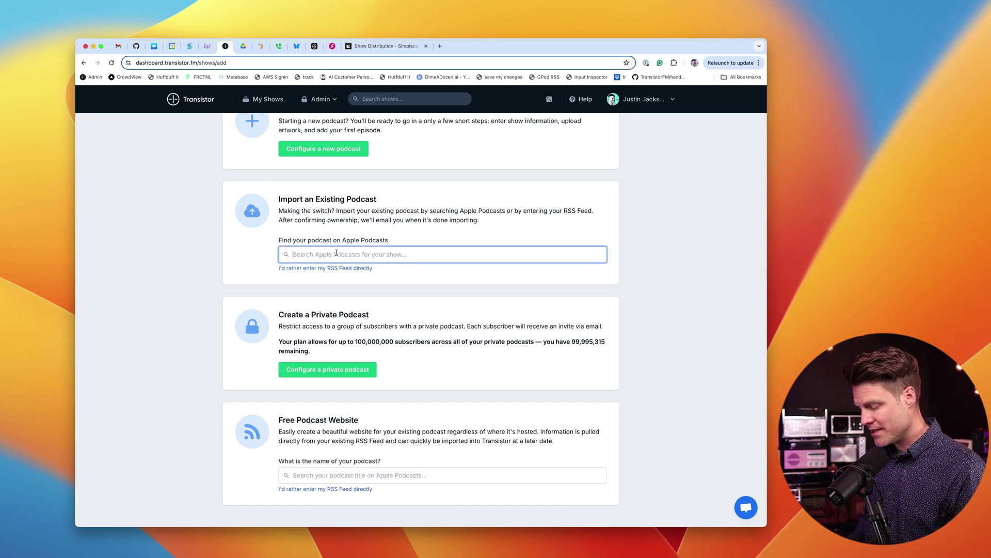
text(6 seconds)
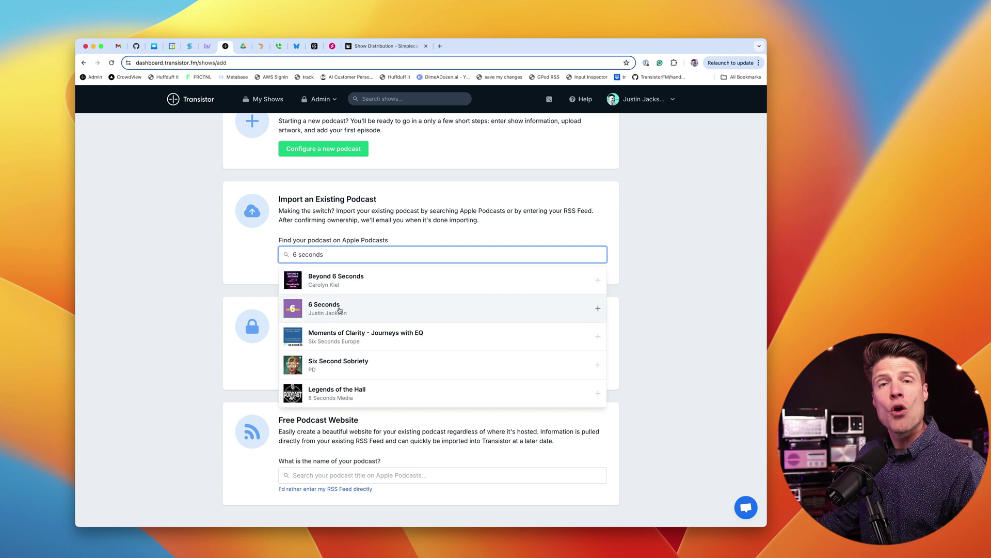
click(356, 175)
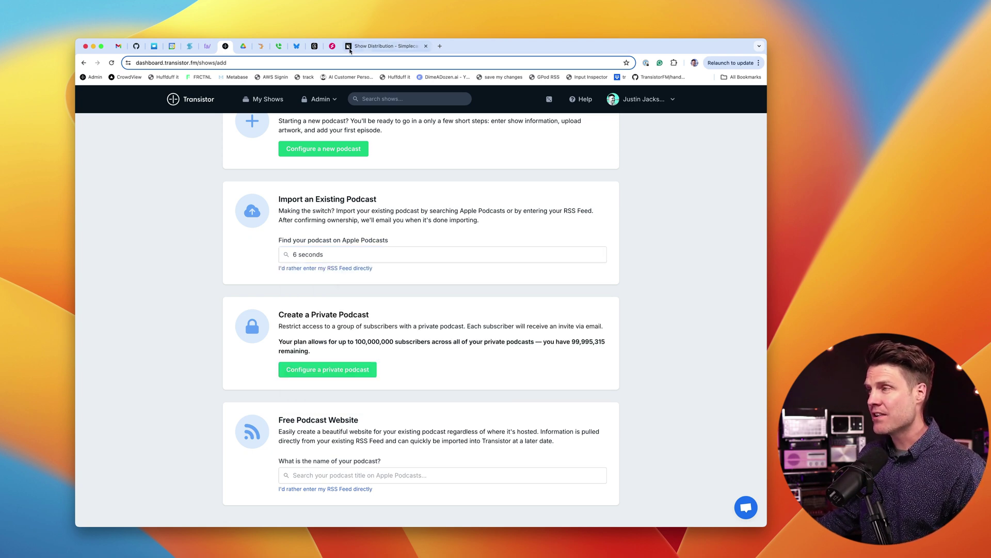
Copy the Simplecast feed URL again and return to Transistor's add-show page
click(366, 47)
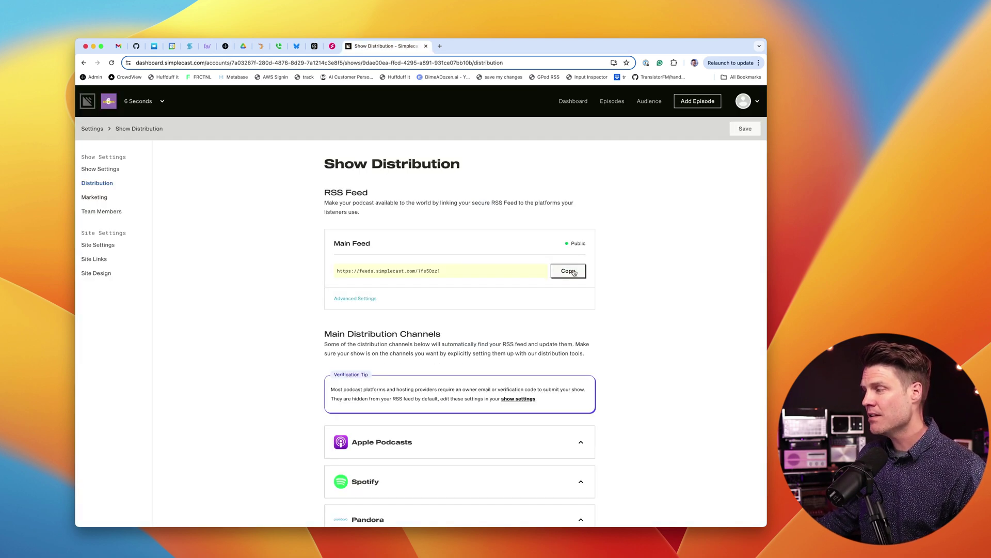
click(555, 274)
click(225, 46)
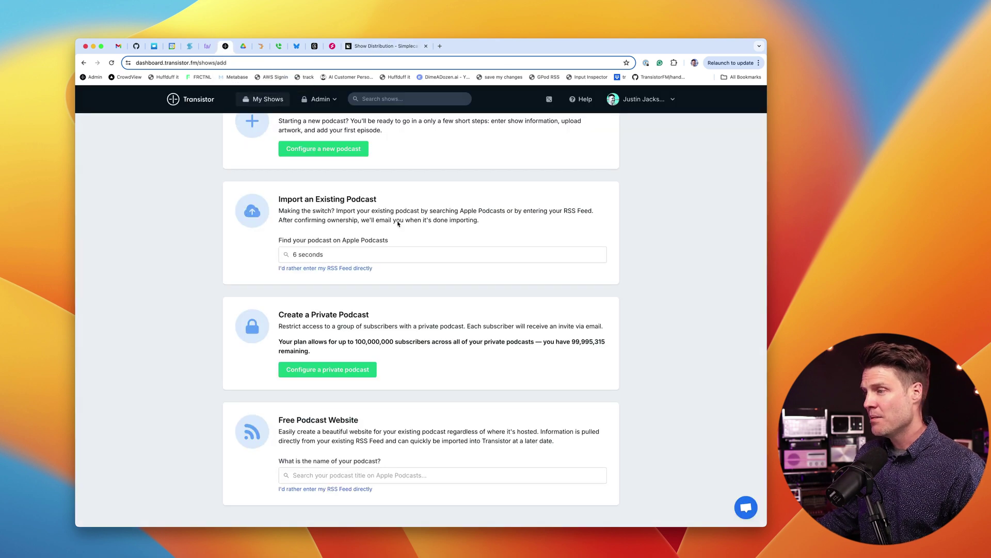
Paste the Simplecast RSS feed URL directly and validate it, showing 6 Seconds with 31 episodes
click(352, 269)
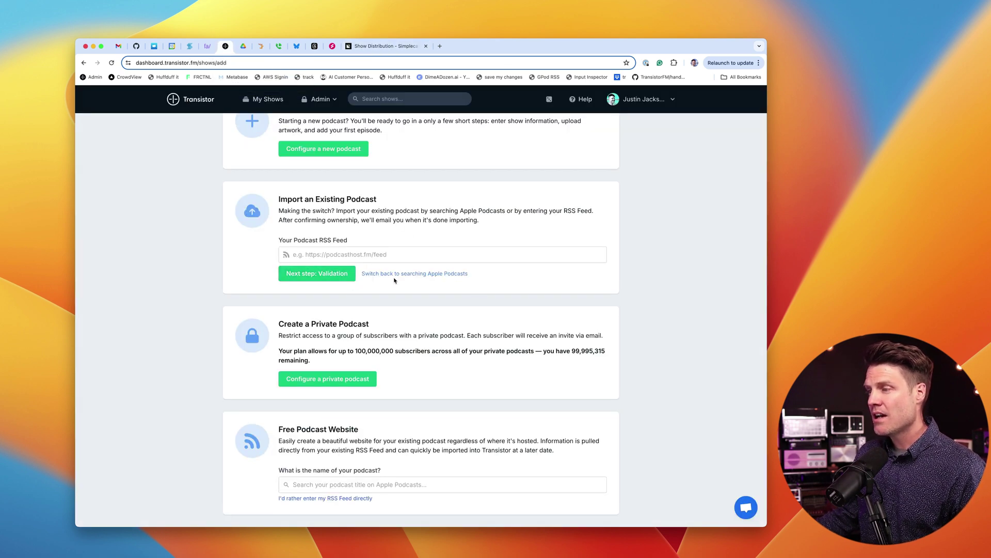
click(338, 254)
key(super+v)
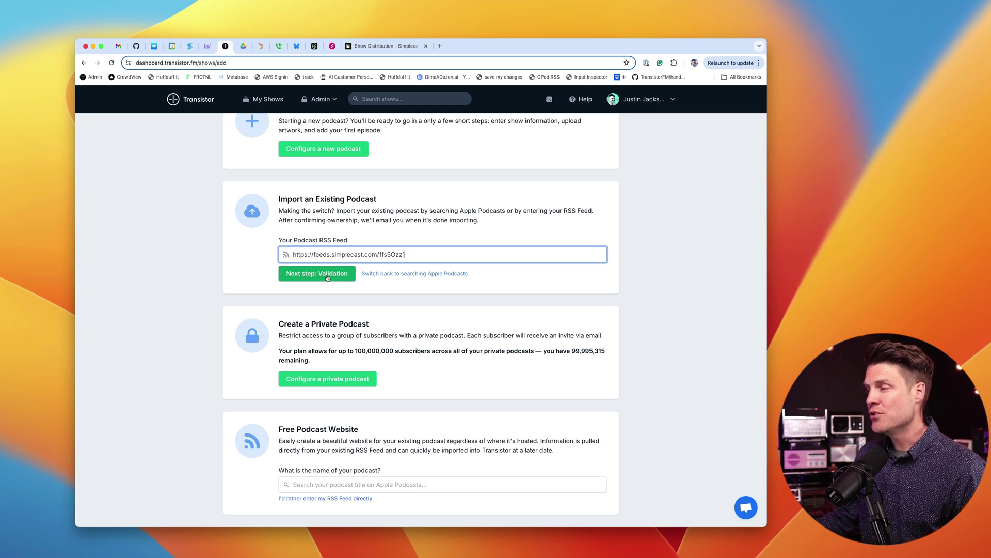
click(328, 278)
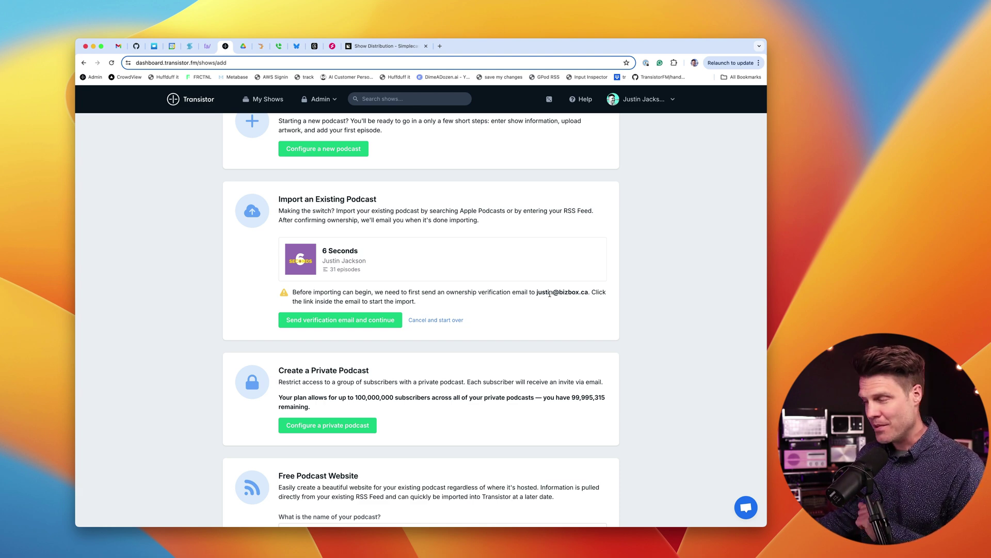
Send the ownership verification email, then switch to the Chrome profile with the Gmail inbox
click(316, 322)
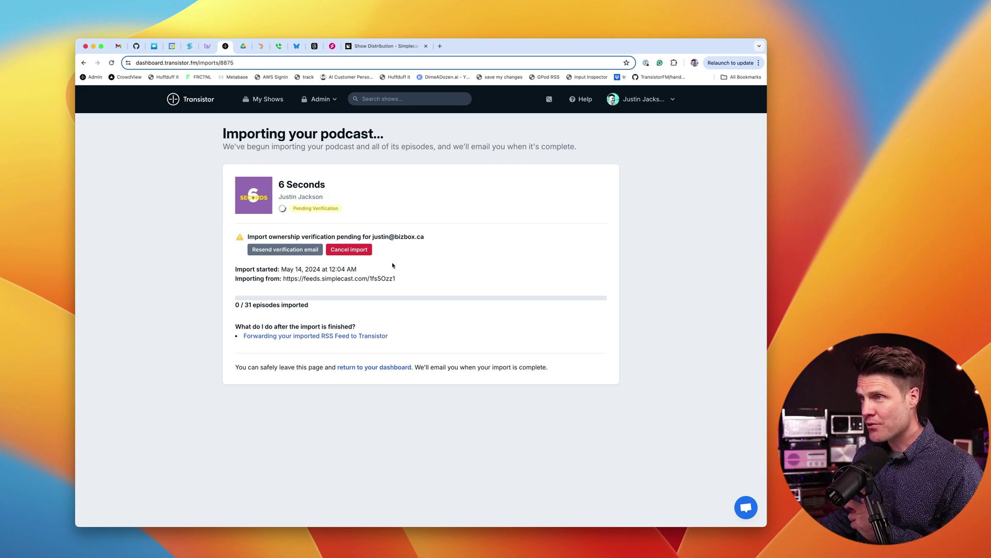
click(194, 3)
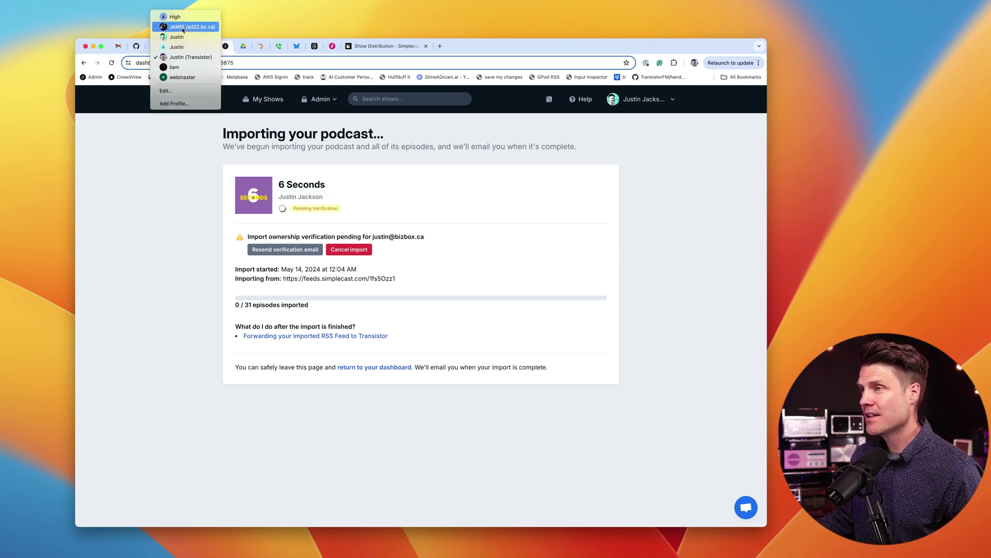
click(191, 25)
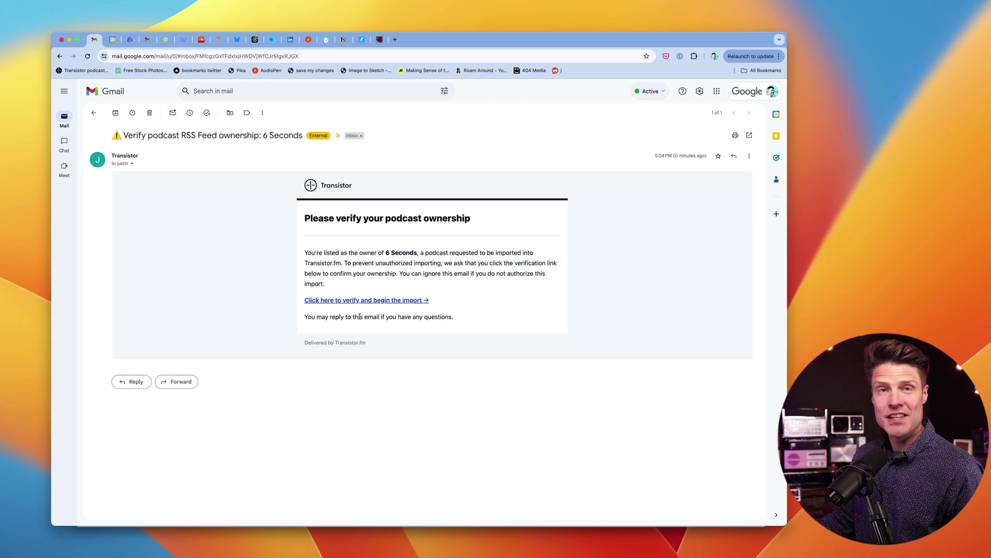
Verify ownership from the Gmail email so Transistor starts importing the 31 episodes
click(362, 300)
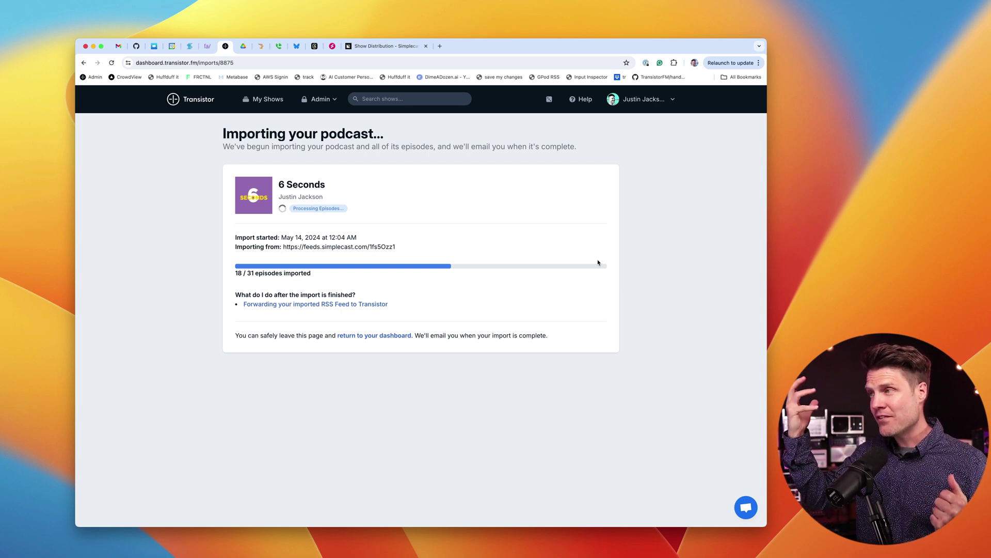
Once the import reaches 31/31, return to the Transistor dashboard and open 6 Seconds
click(385, 46)
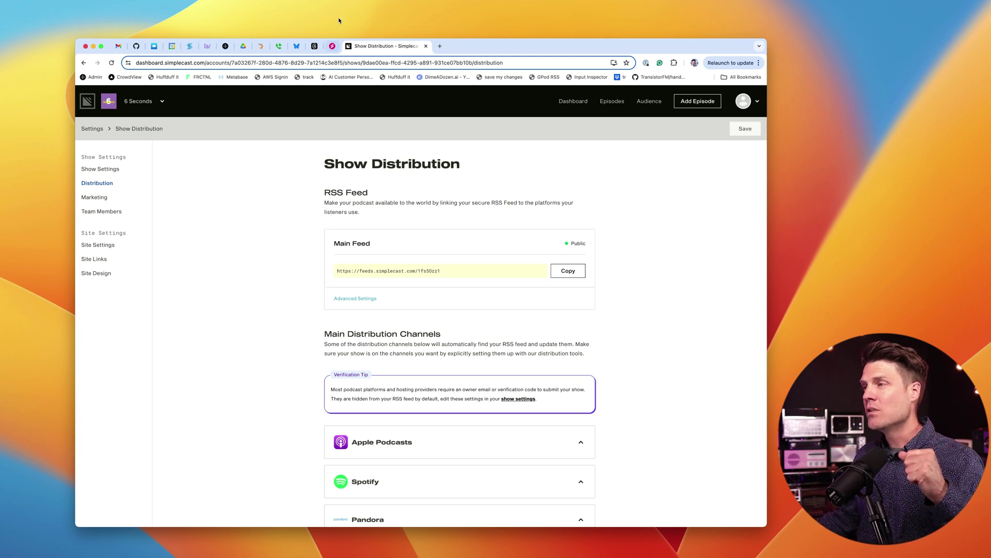
click(223, 49)
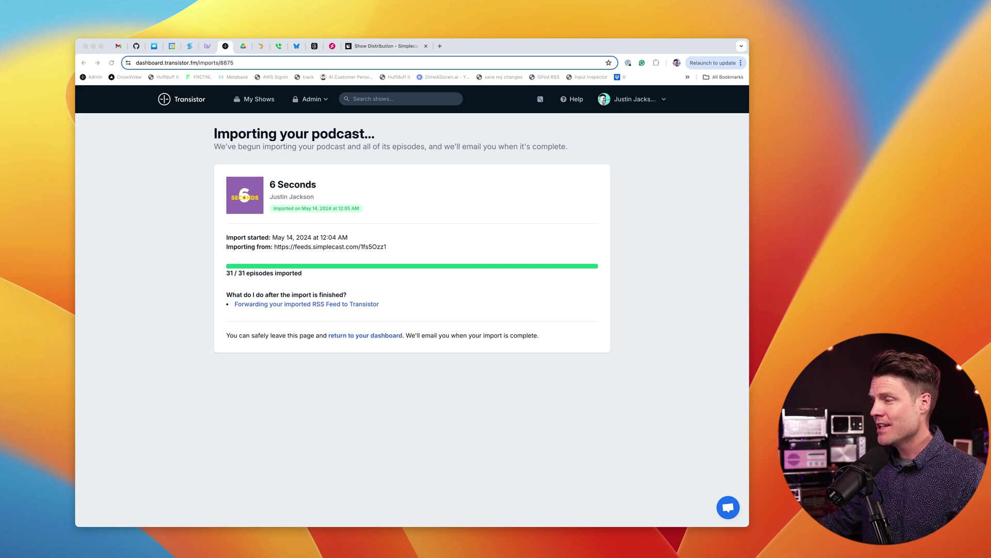
click(382, 335)
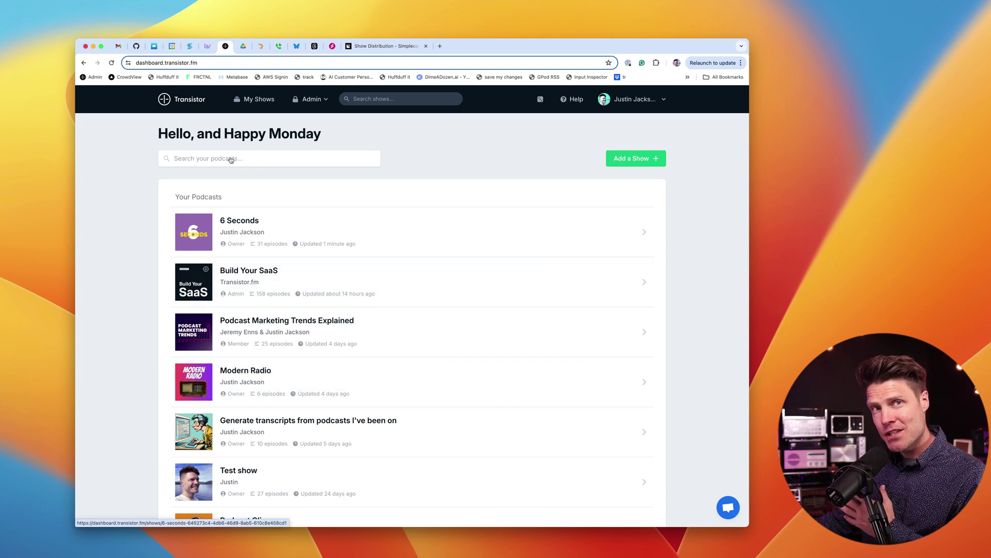
click(239, 229)
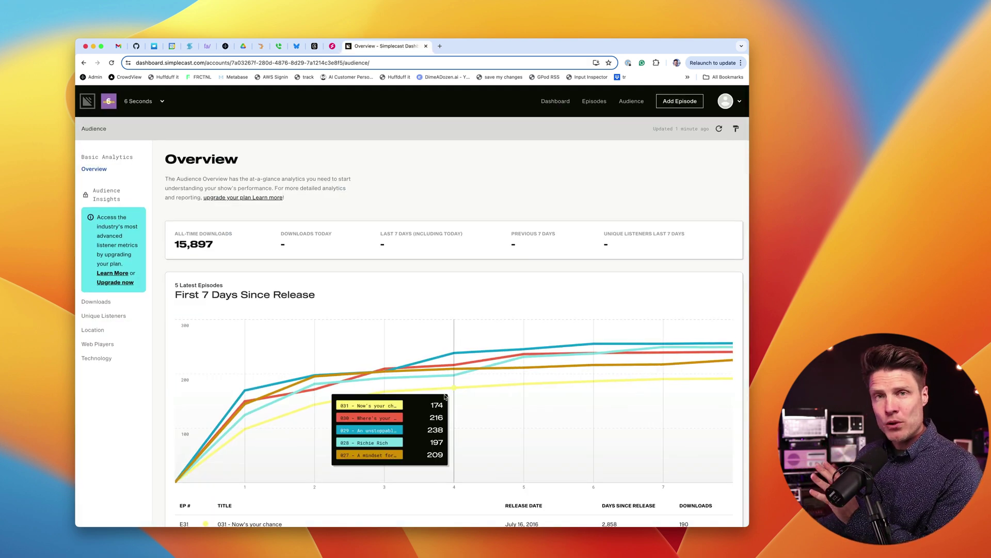
Review Simplecast's 6 Seconds audience overview down to Top Episodes, then switch to Transistor's episode list
mouse_move(563, 343)
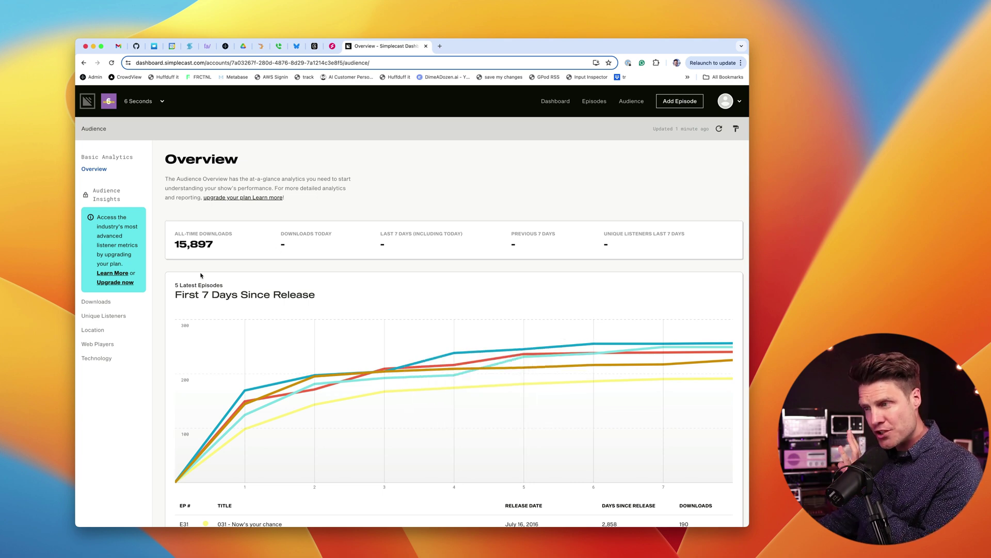
scroll(392, 396, down, 5)
scroll(407, 392, down, 15)
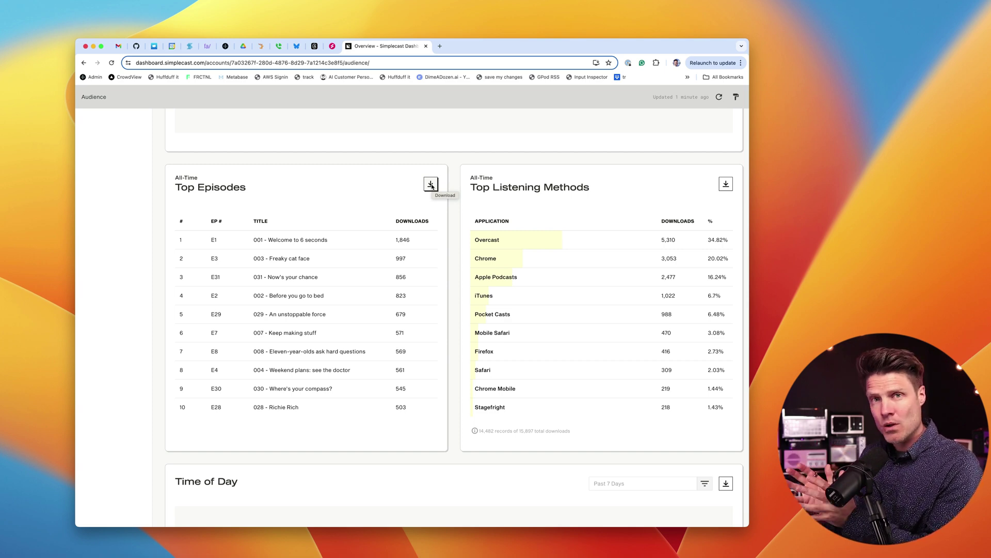
key(super+7)
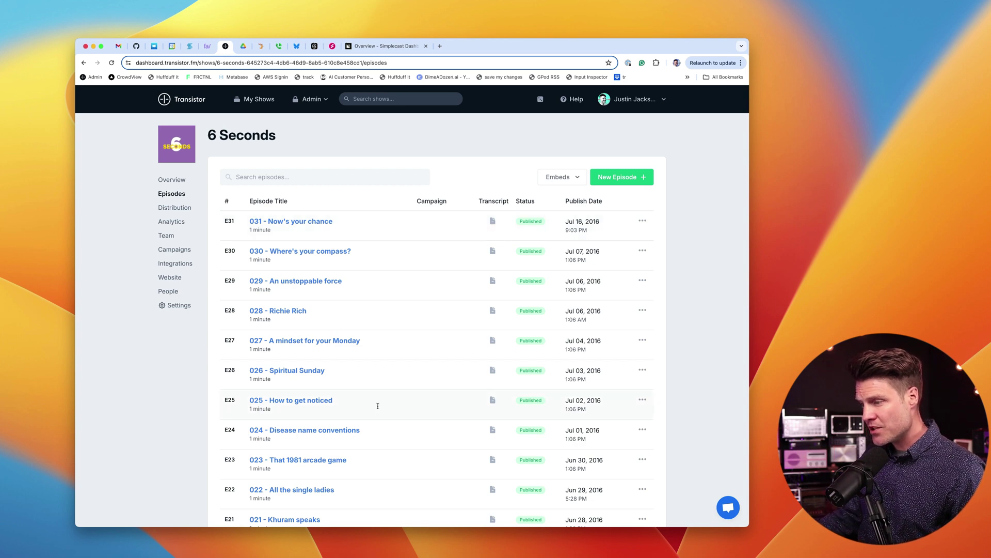
Open episode 030 'Where's your compass?', play its imported audio, and return to the list
scroll(385, 436, down, 10)
scroll(387, 440, up, 10)
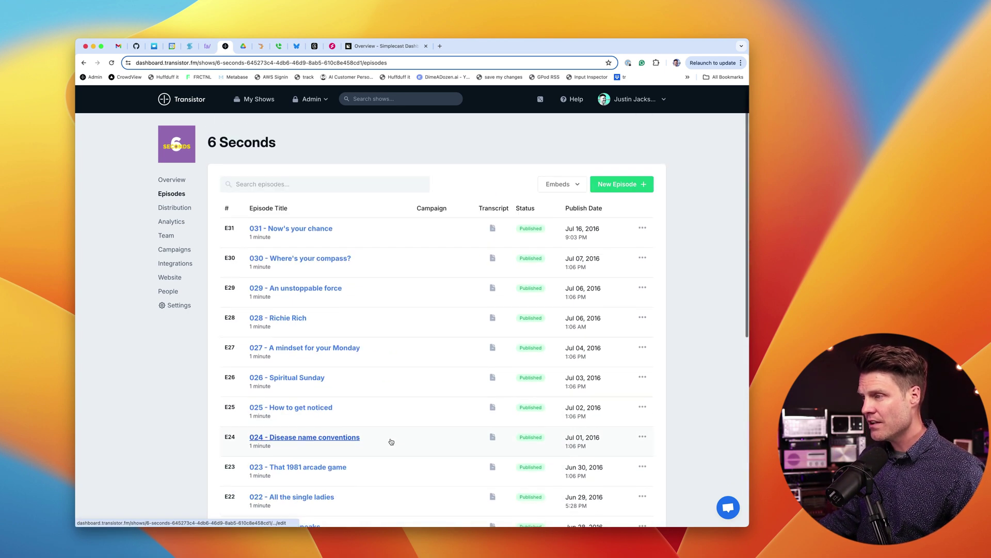
click(294, 258)
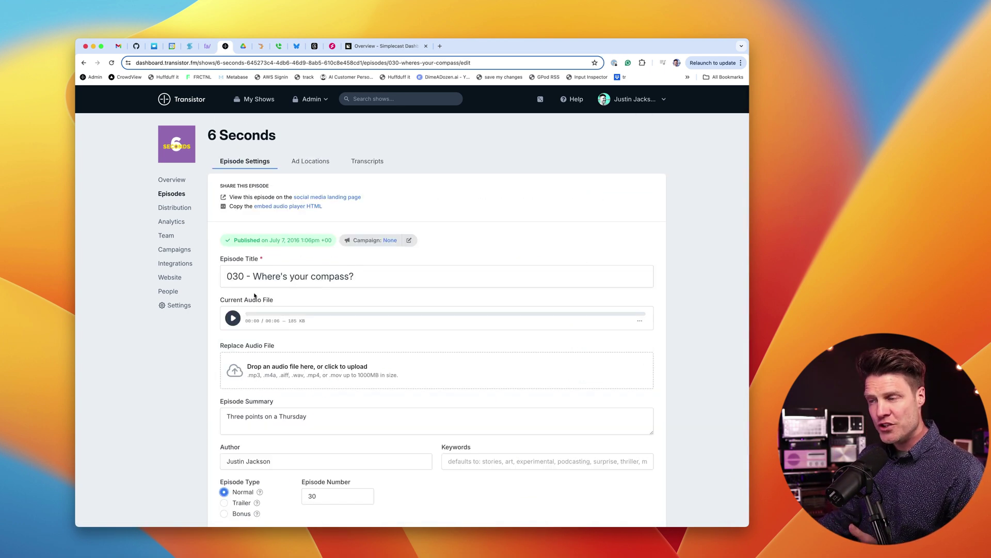
click(232, 319)
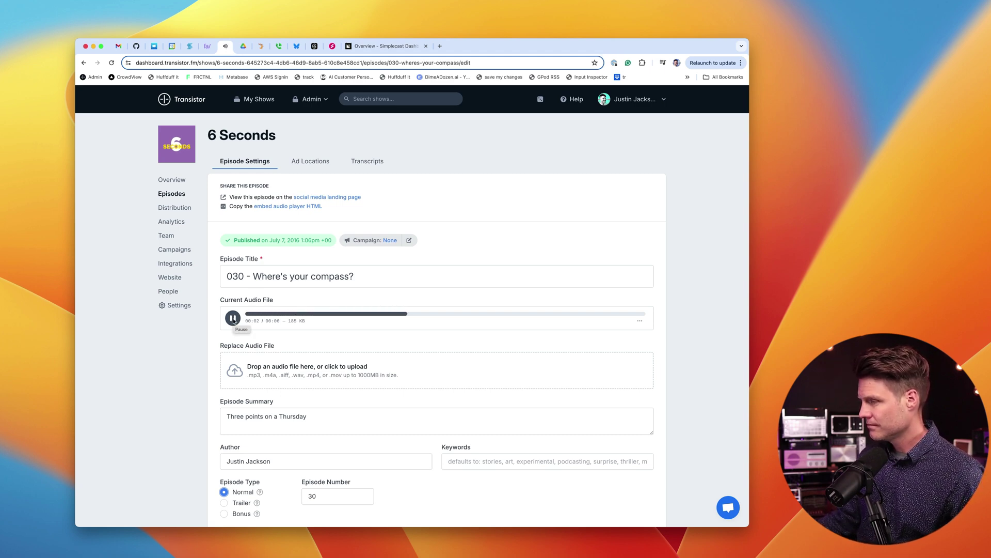
scroll(463, 325, down, 6)
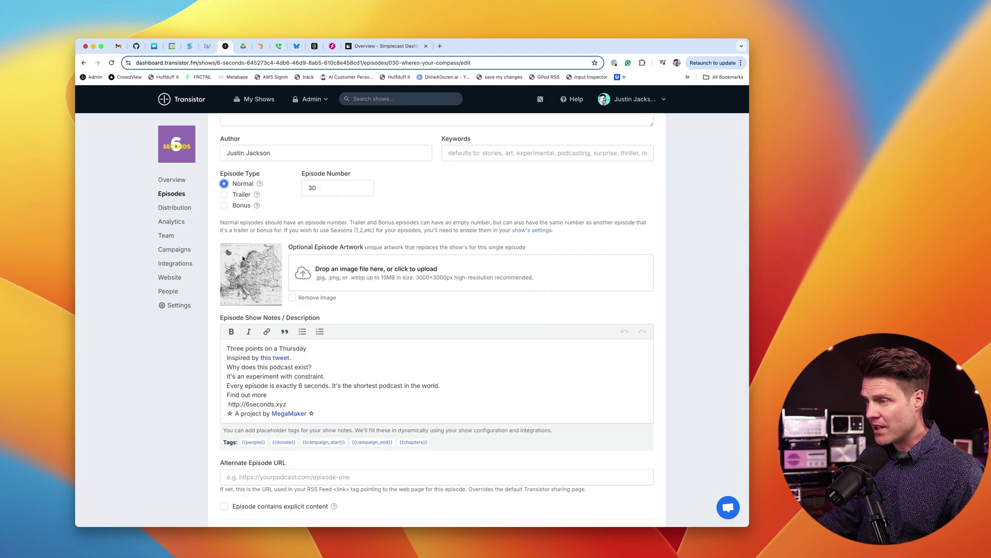
click(173, 195)
View the second page of episodes to confirm E11 through E1 are Published
scroll(385, 370, down, 3)
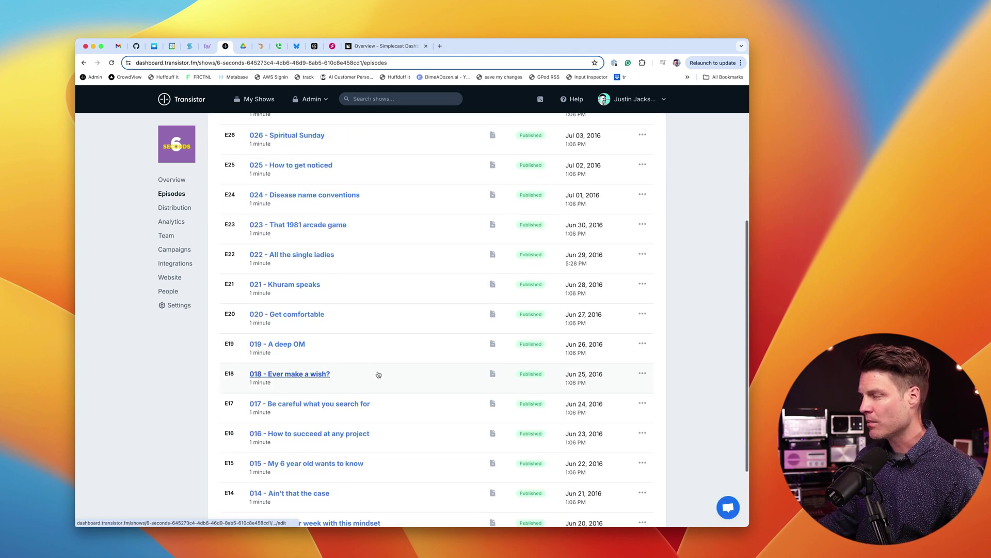
scroll(394, 288, down, 2)
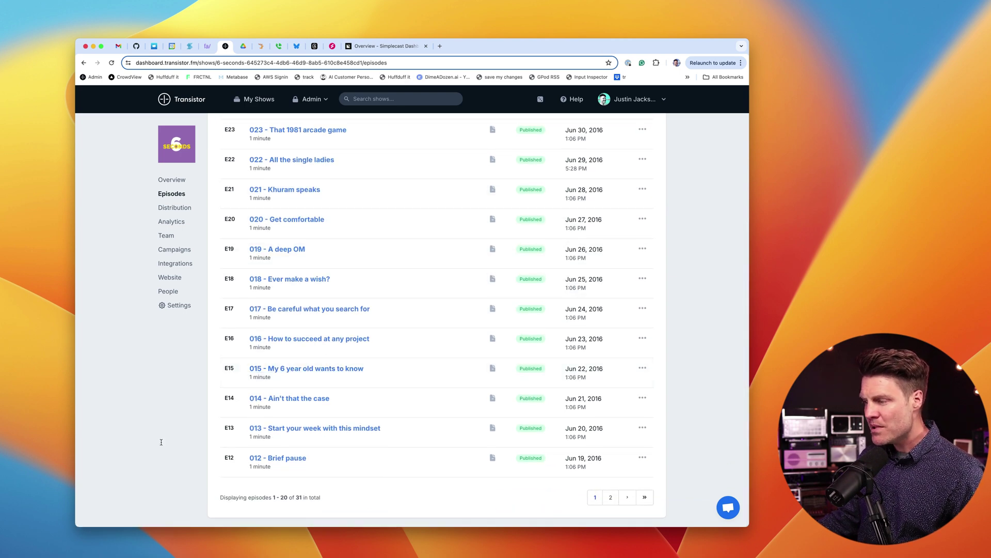
click(611, 497)
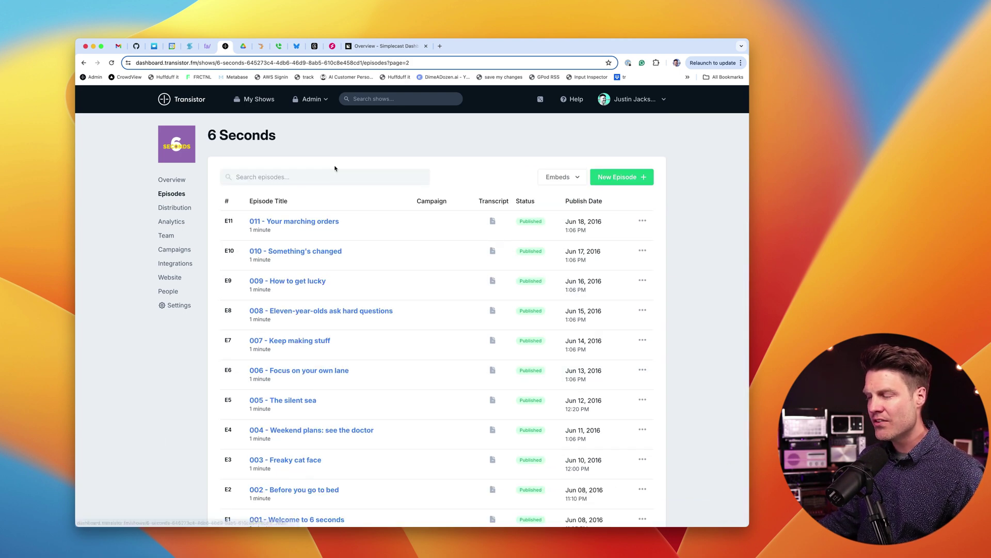
scroll(335, 170, down, 2)
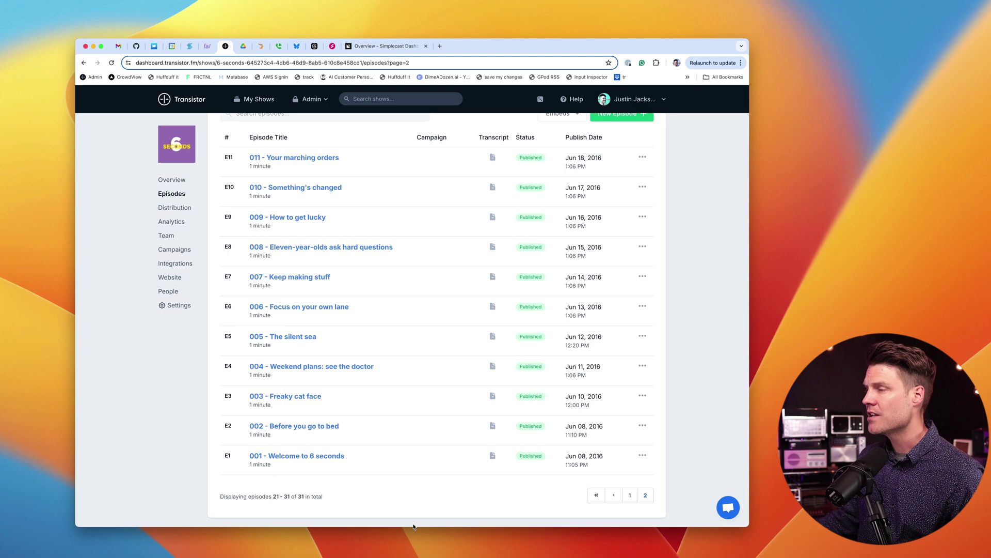
scroll(364, 226, up, 2)
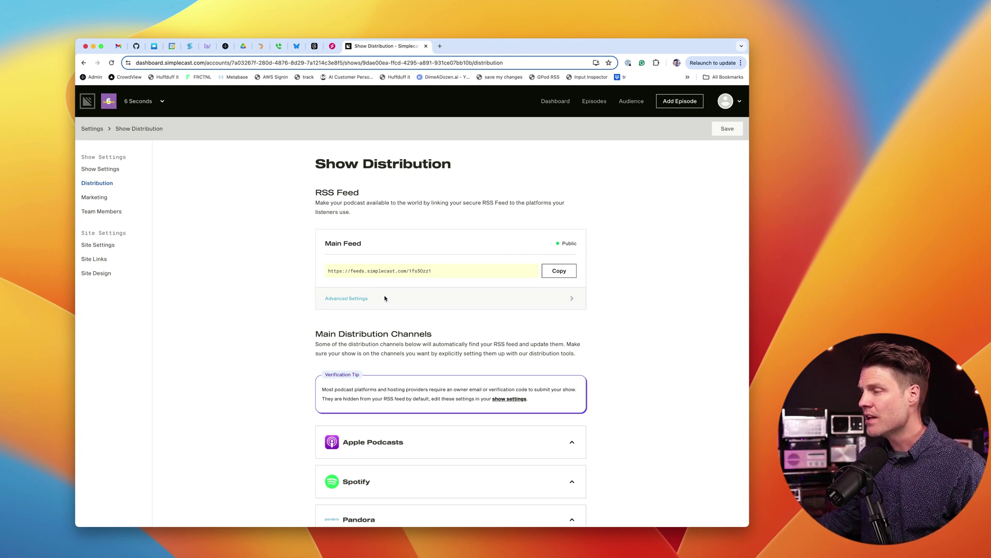
Open Simplecast's Main Feed Advanced Settings and view the RSS Feed Redirect info
click(360, 299)
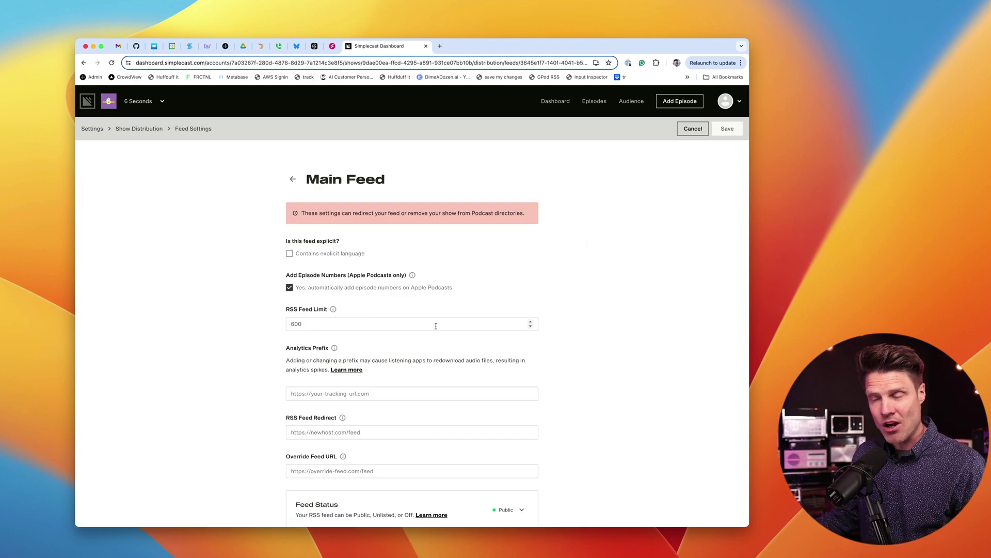
scroll(443, 331, down, 2)
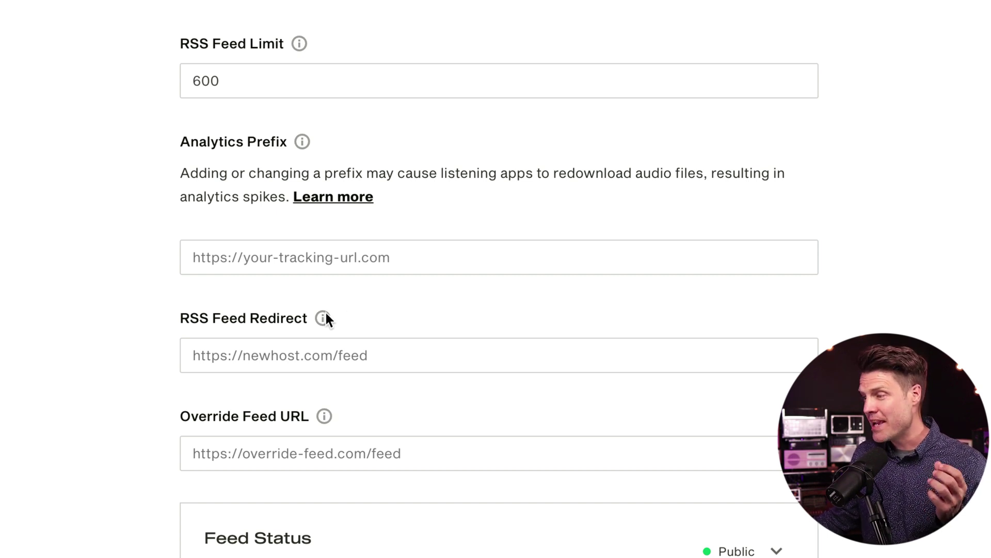
mouse_move(326, 314)
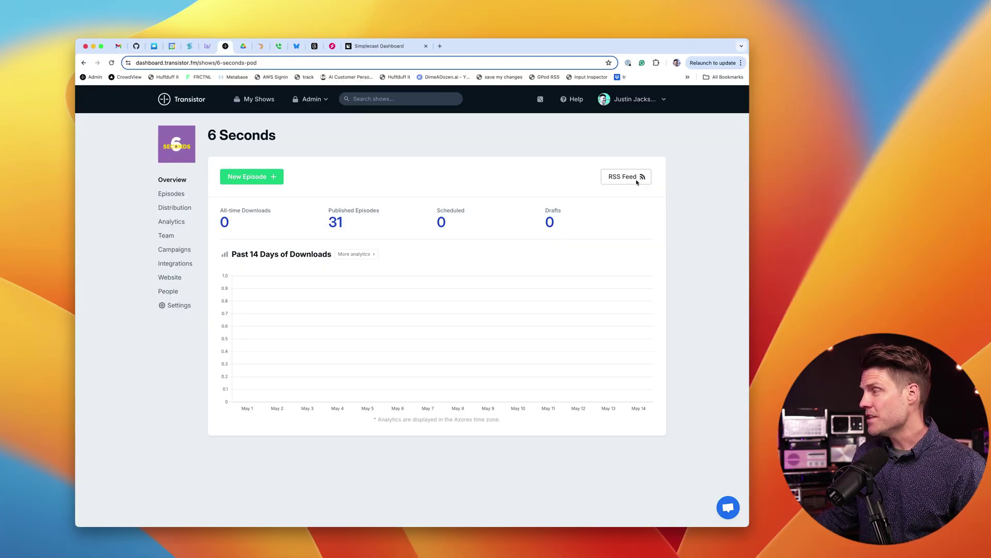
click(637, 181)
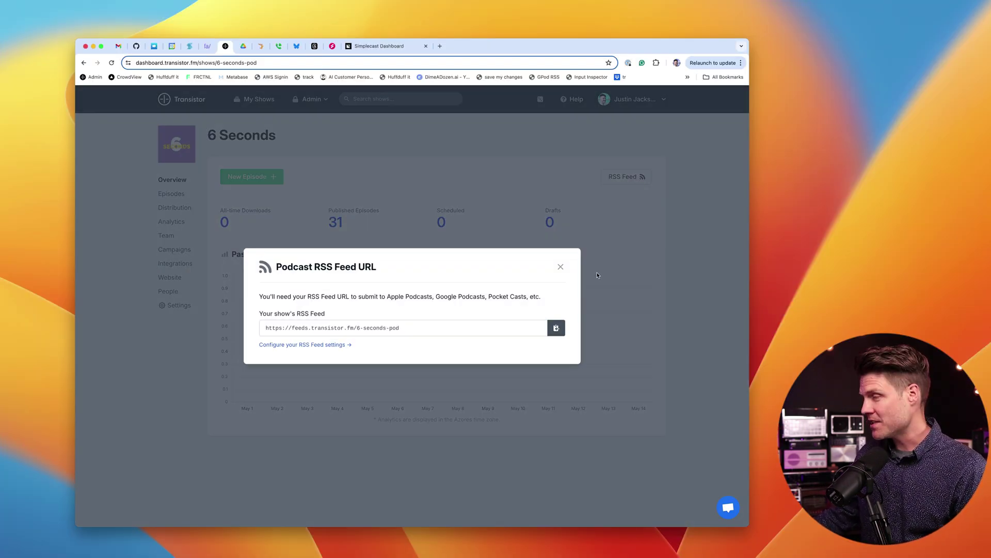
click(556, 328)
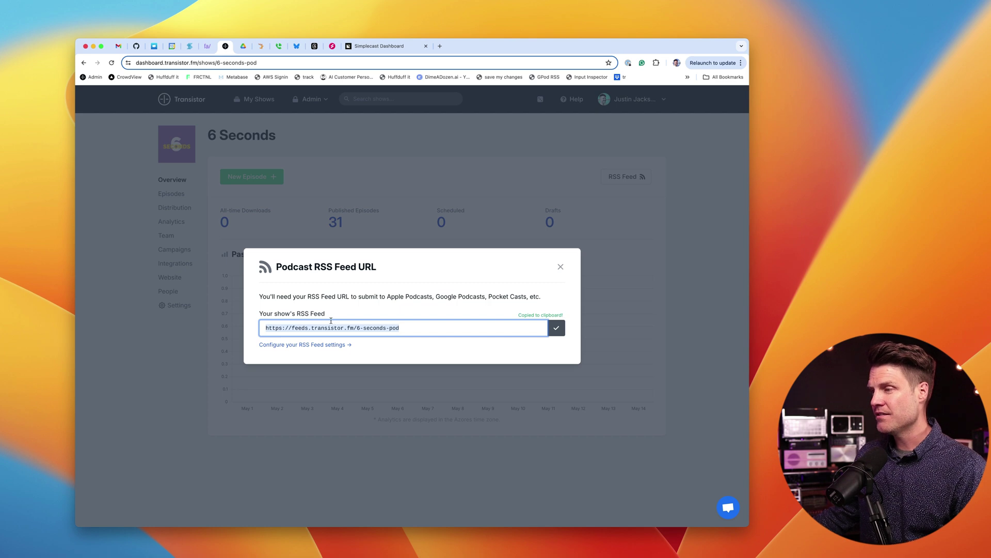
click(387, 47)
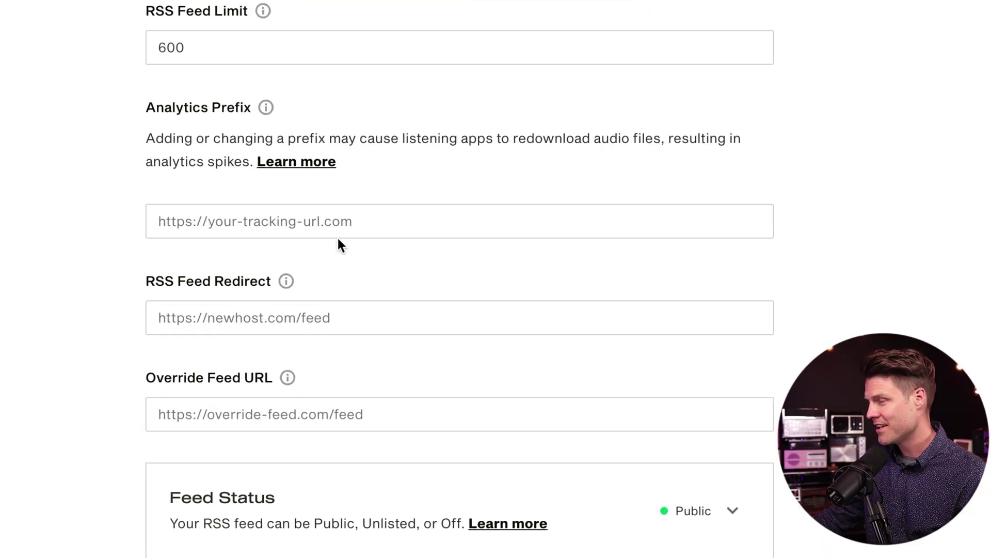
click(253, 332)
key(ctrl+v)
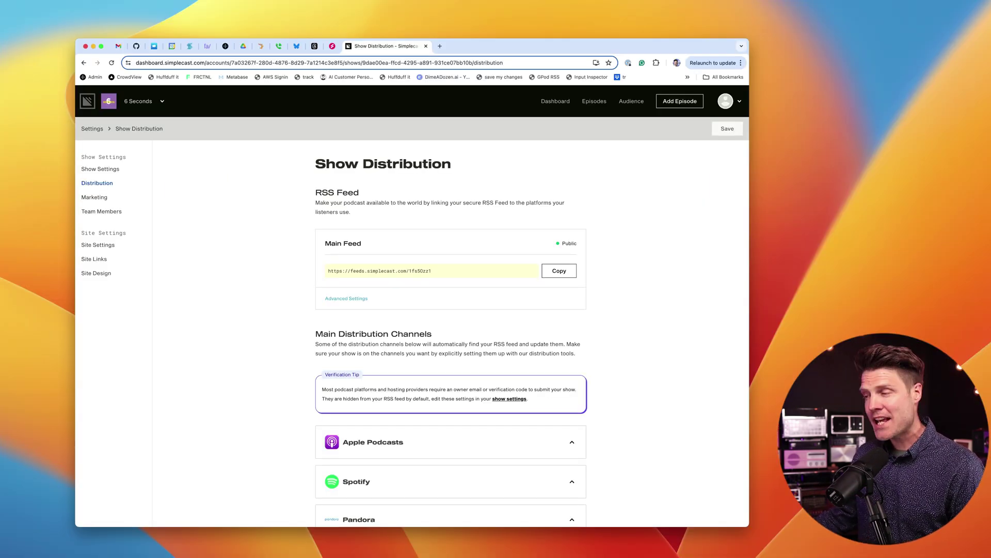
click(559, 271)
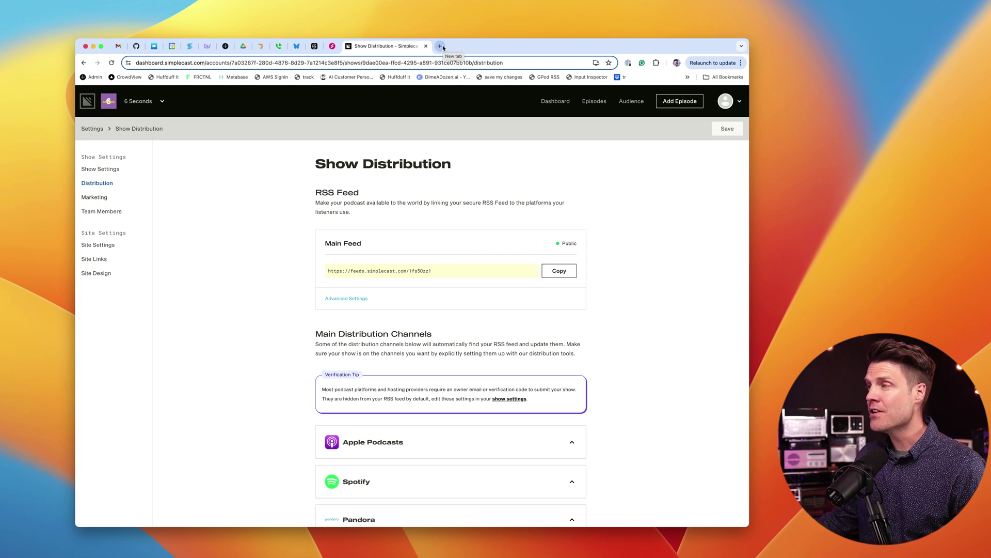
Load the old Simplecast feed URL in a new Chrome tab to test the redirect
click(440, 46)
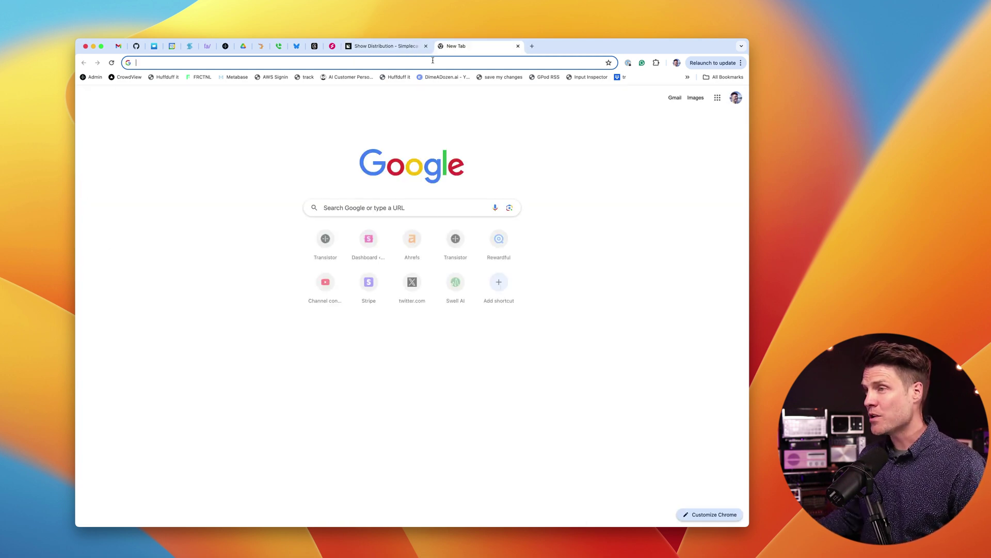
key(super+v)
key(Return)
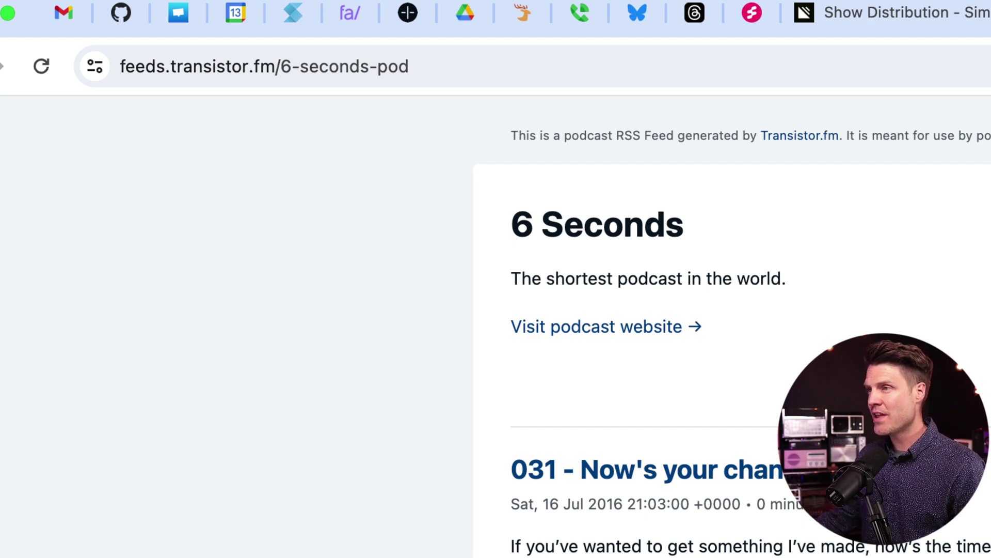
click(232, 80)
key(super+v)
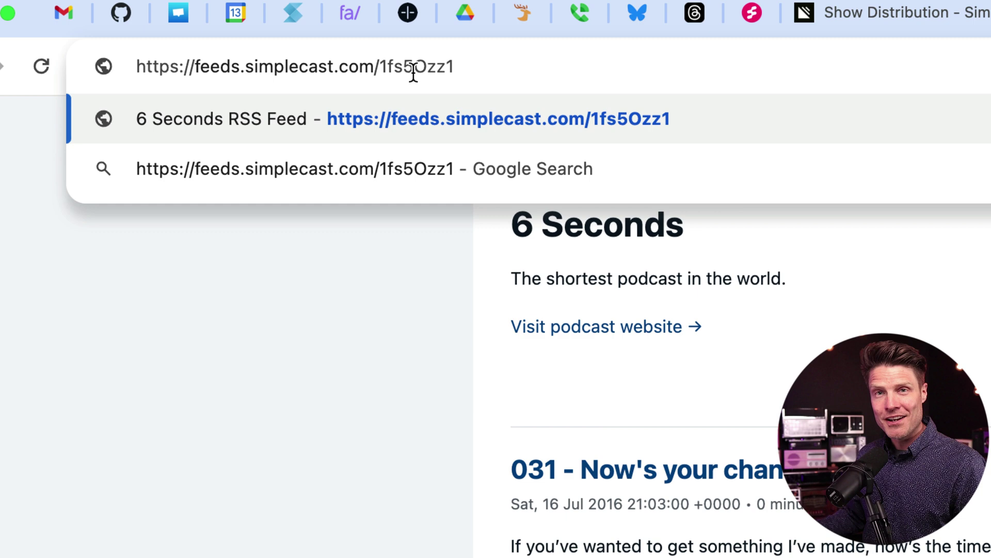
key(Return)
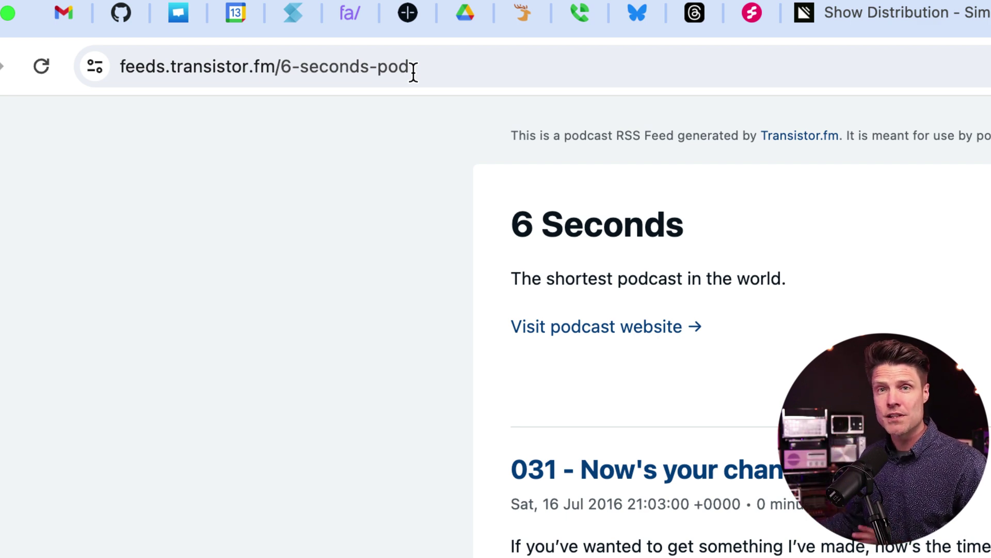
scroll(411, 506, down, 5)
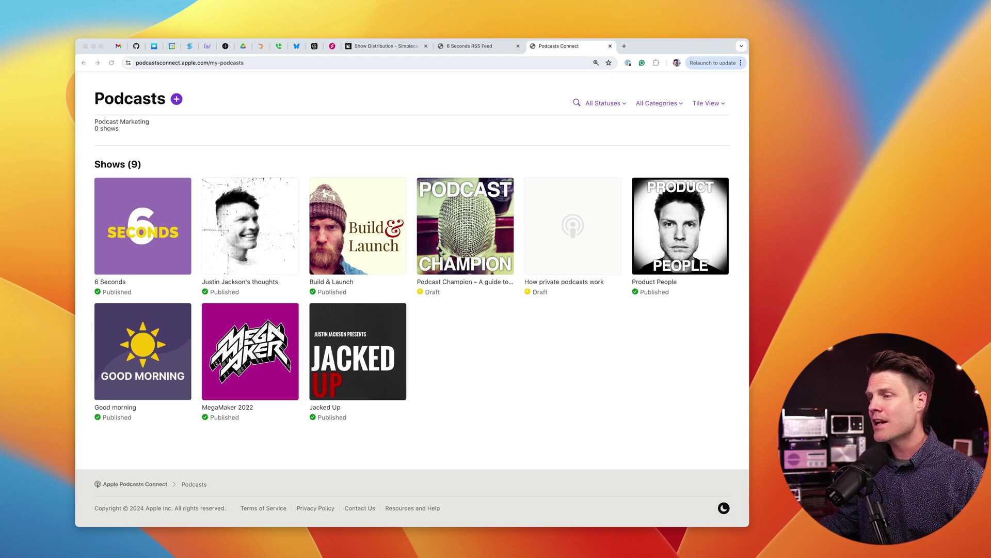
click(143, 226)
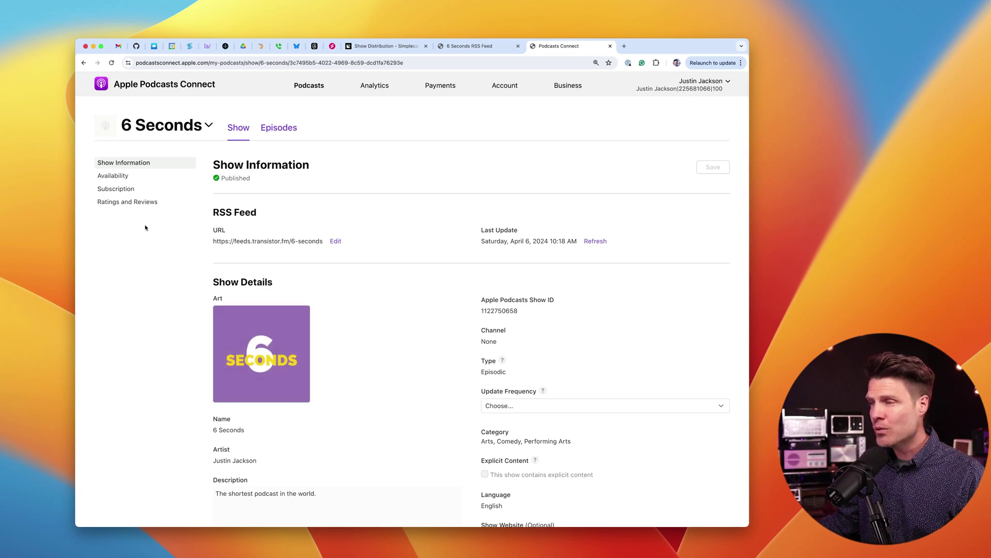
click(336, 241)
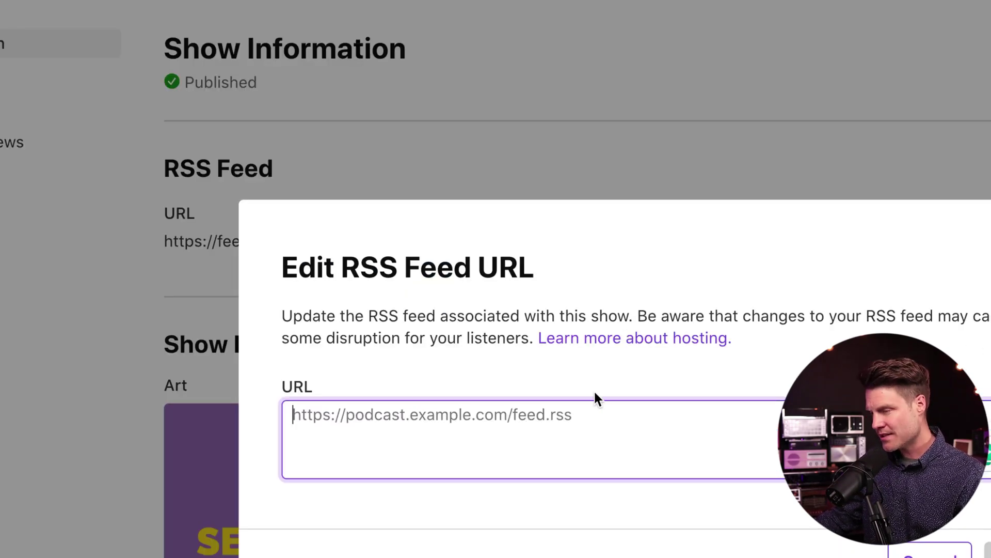
key(ctrl+v)
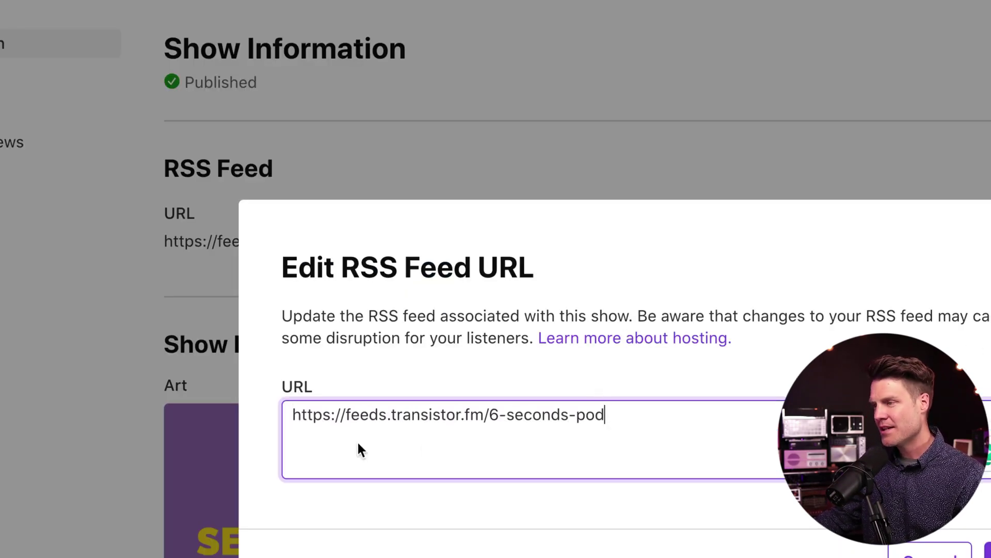
key(Tab)
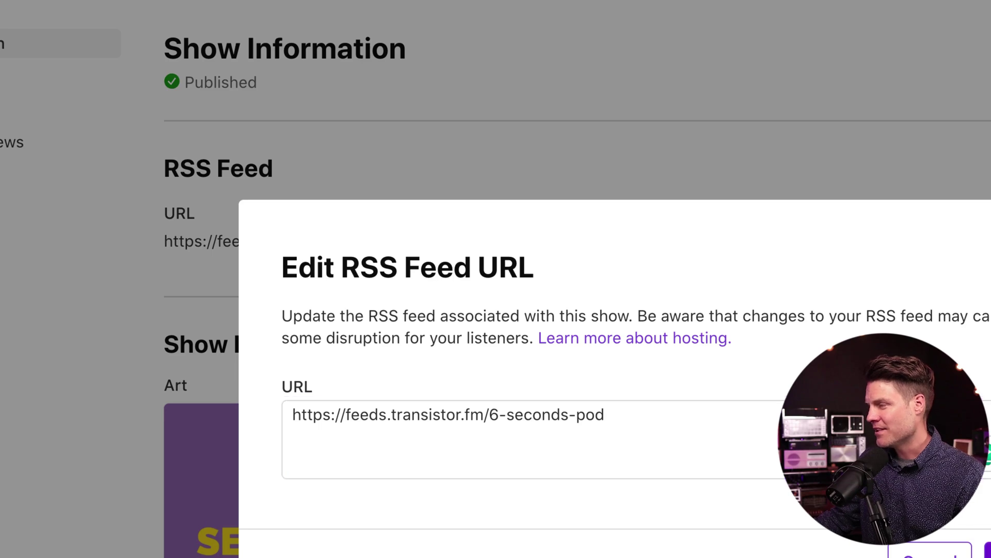
key(Return)
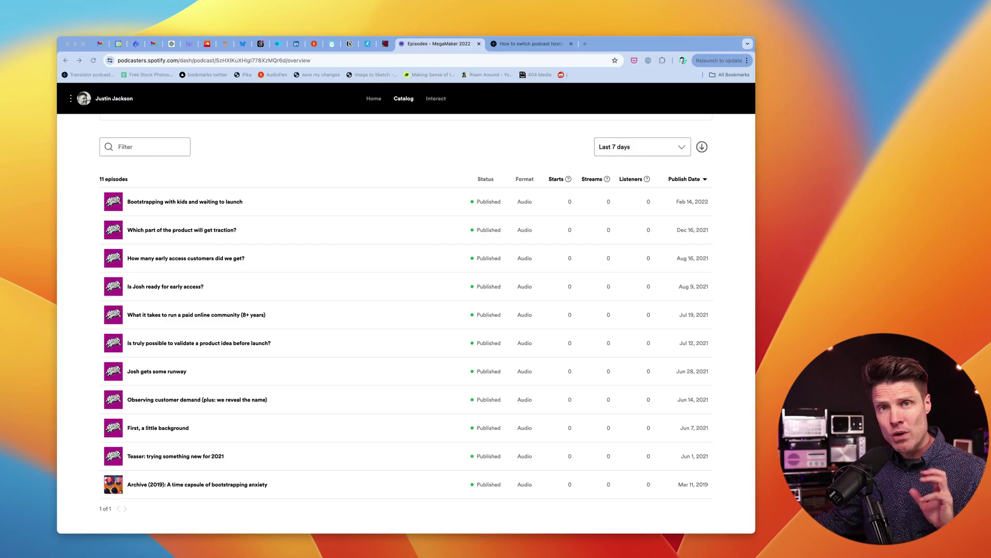
scroll(405, 320, up, 5)
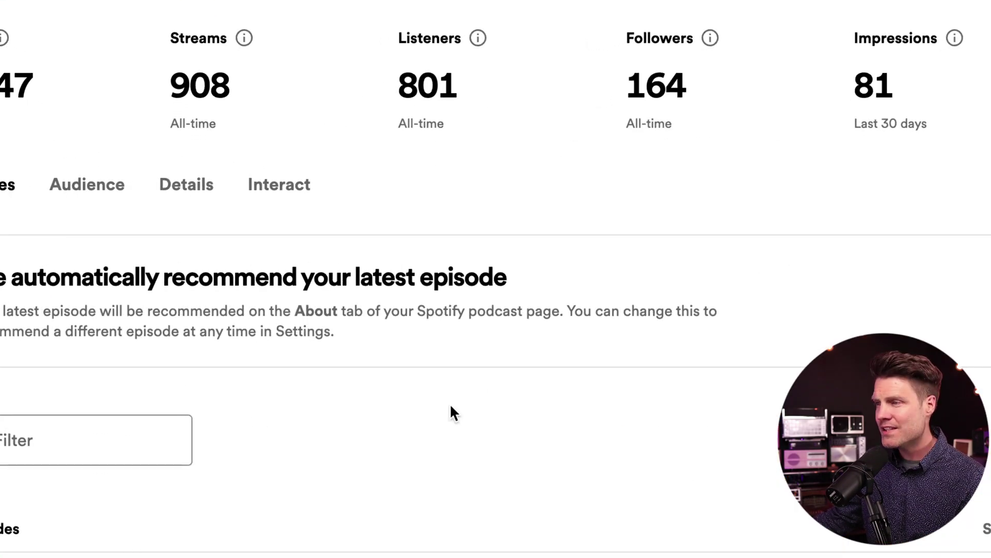
click(165, 186)
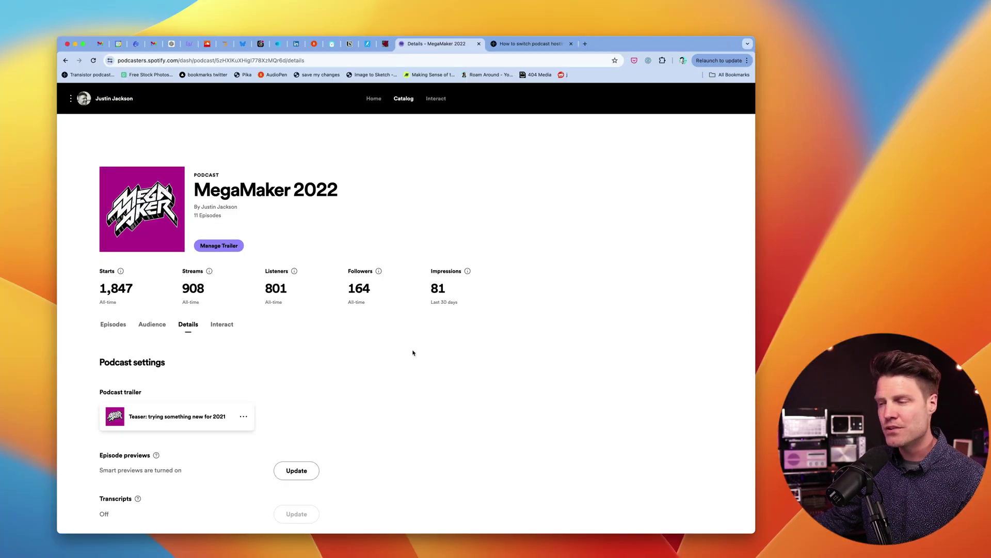
scroll(413, 353, down, 10)
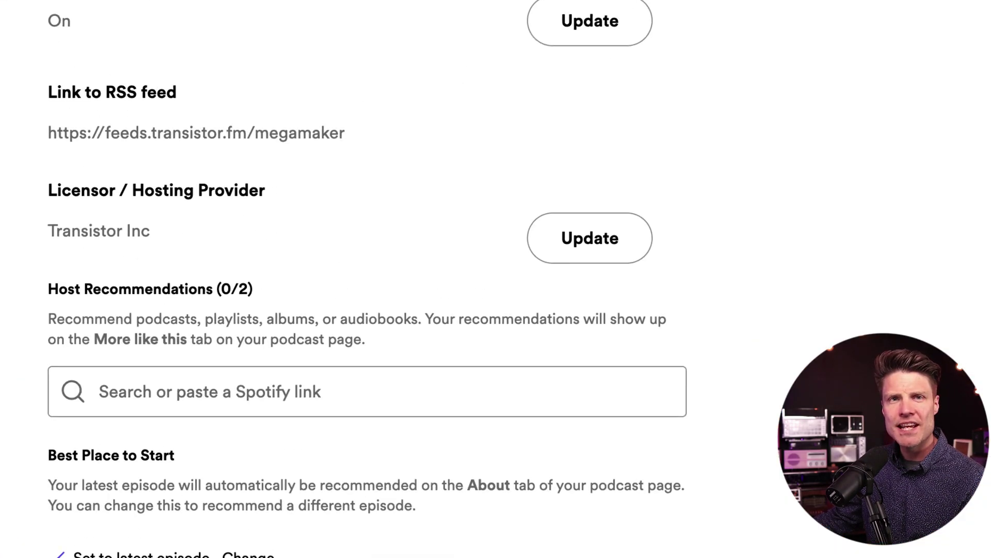
click(607, 253)
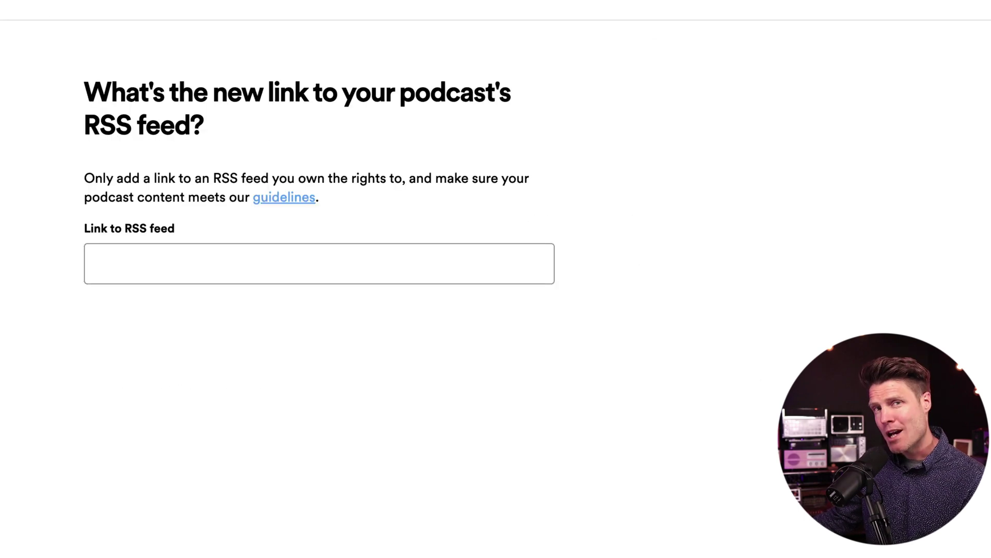
click(195, 259)
key(ctrl+v)
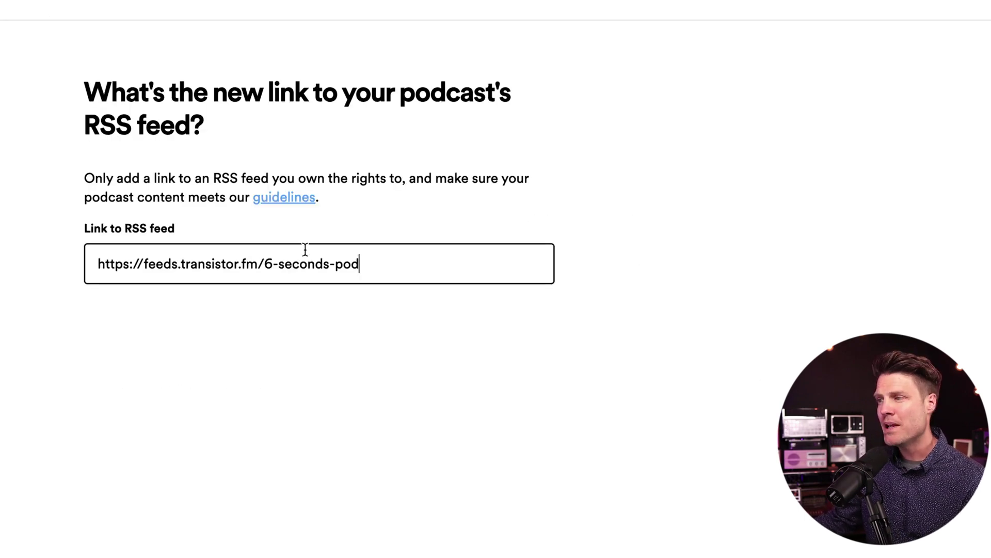